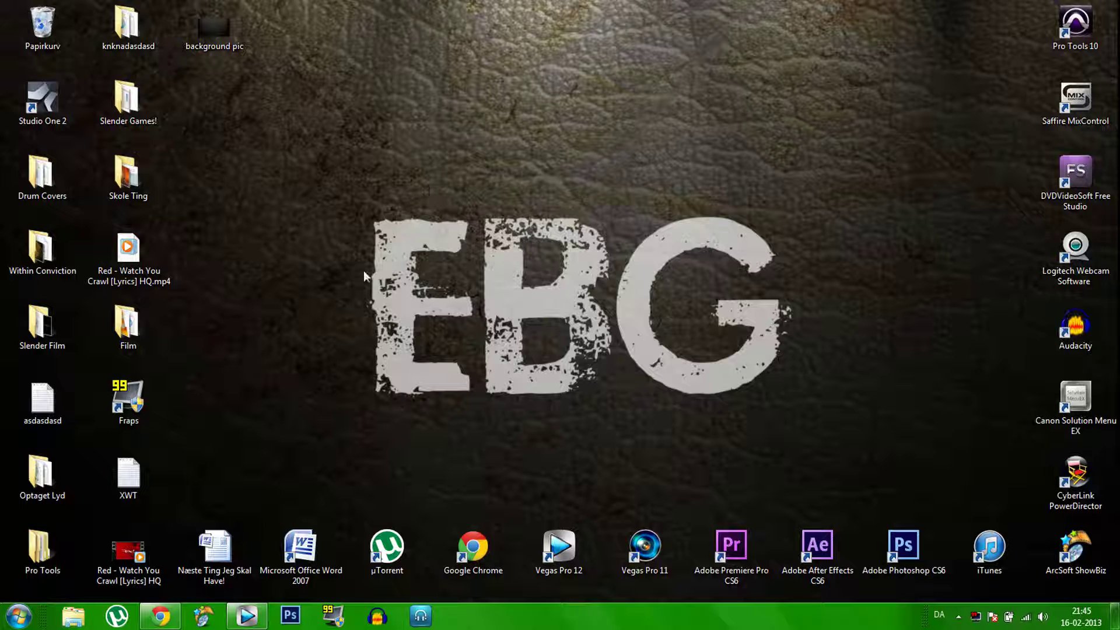
- Download Youtube Template.psd from the MediaFire page in Chrome and open the downloaded copy
left_click(159, 617)
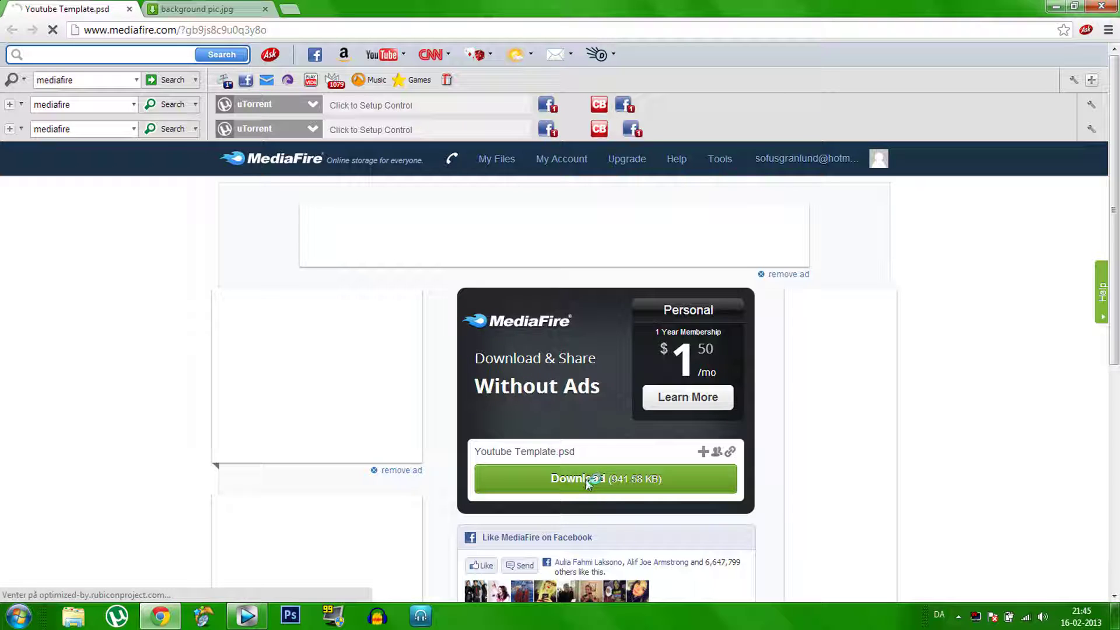
left_click(588, 483)
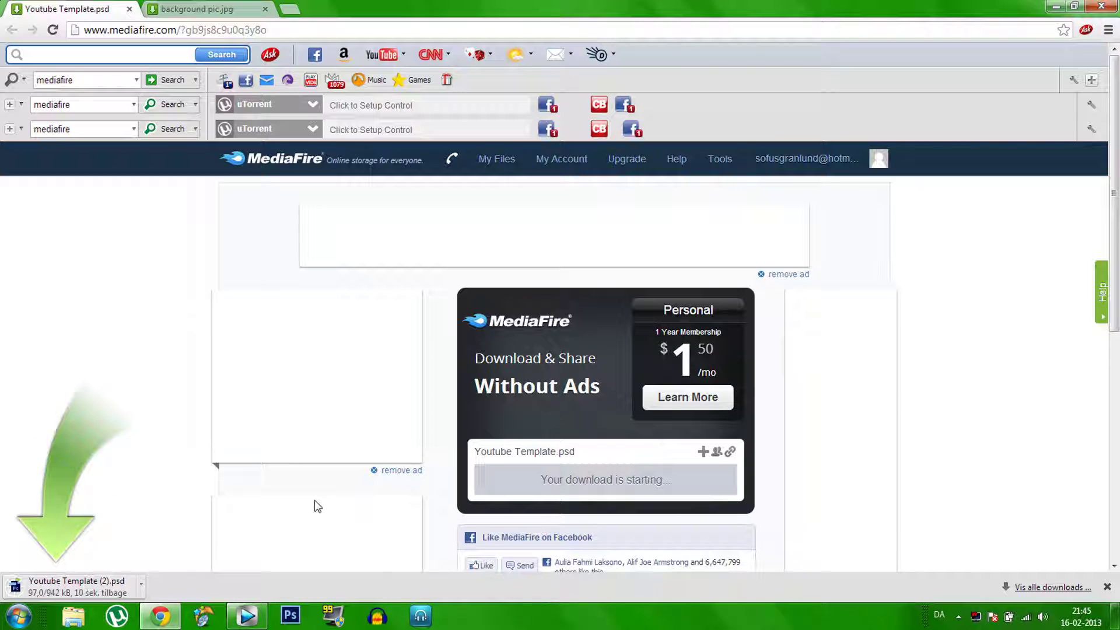
left_click(96, 590)
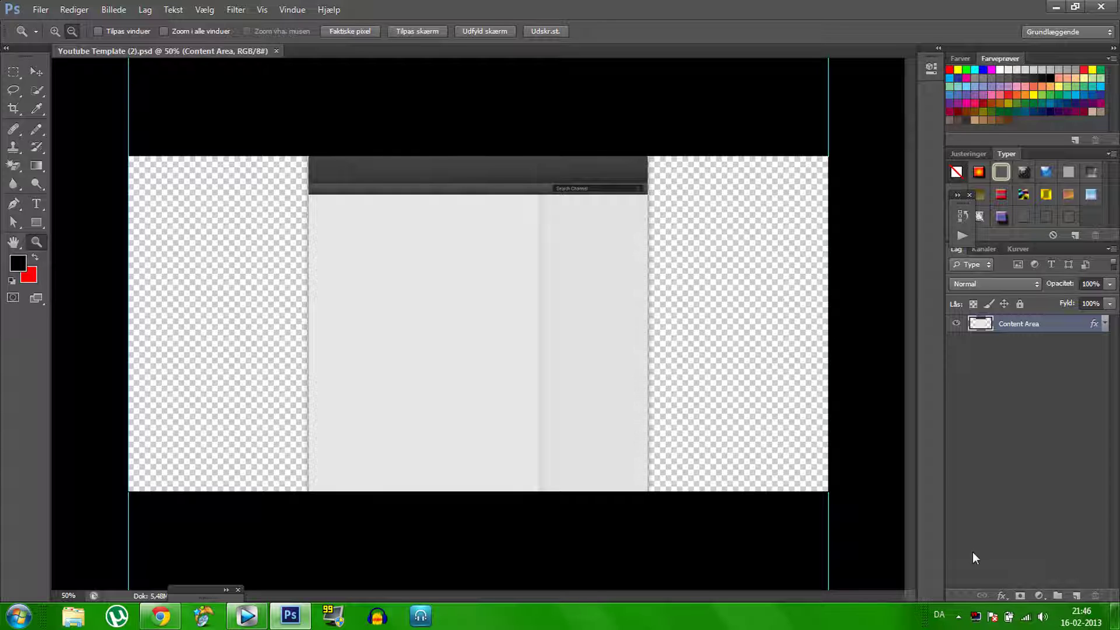
- Show the Windows desktop while Youtube Template (2).psd stays open in Photoshop
left_click(1116, 616)
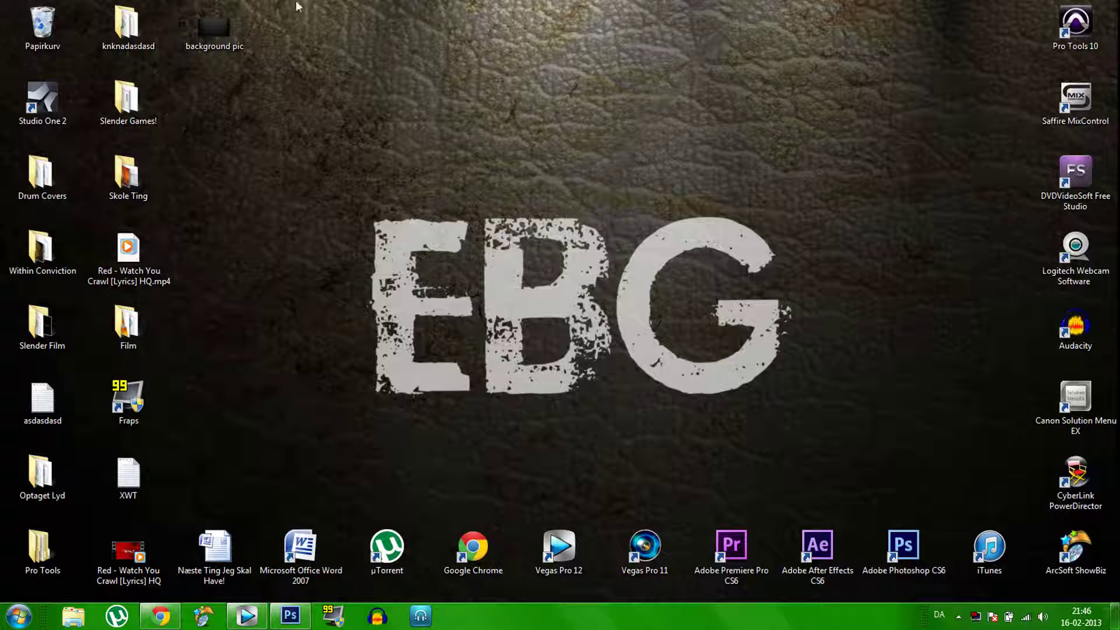
- Drop 'background pic' into the document, scale it over the whole canvas, and place it beneath Content Area
left_click(232, 34)
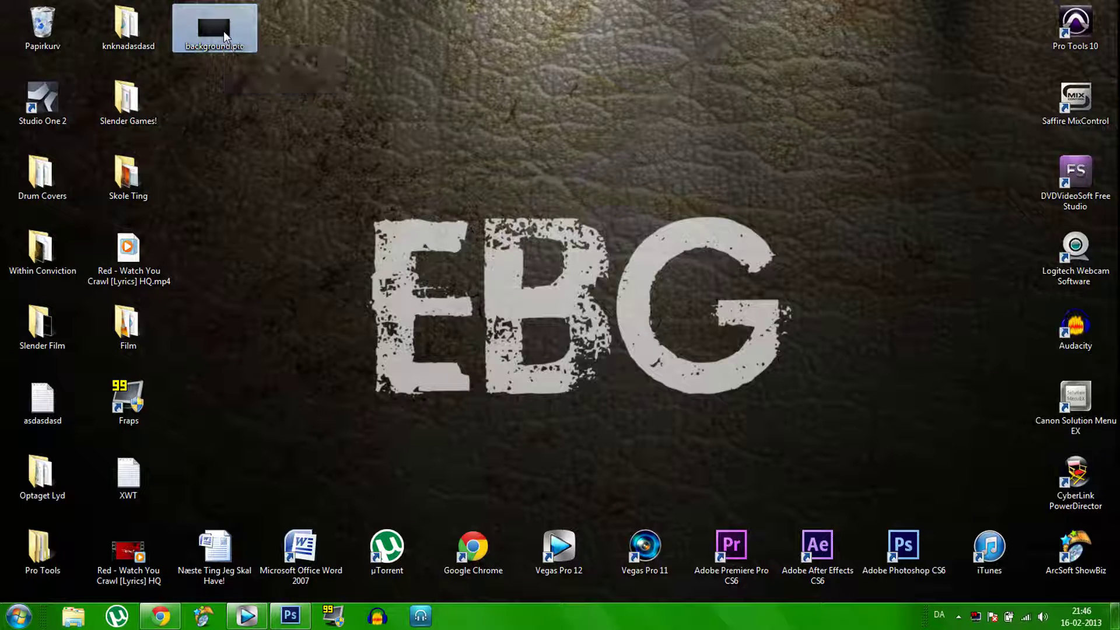
left_click_drag(223, 30, 359, 369)
left_click_drag(478, 333, 283, 367)
left_click_drag(467, 327, 175, 466)
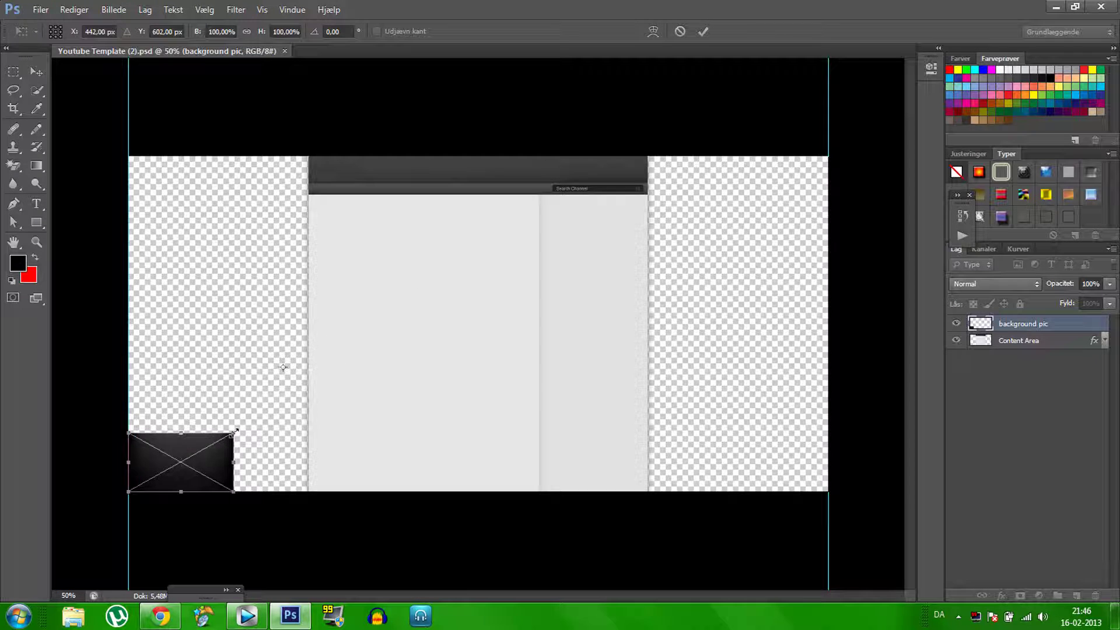
left_click_drag(234, 433, 828, 157)
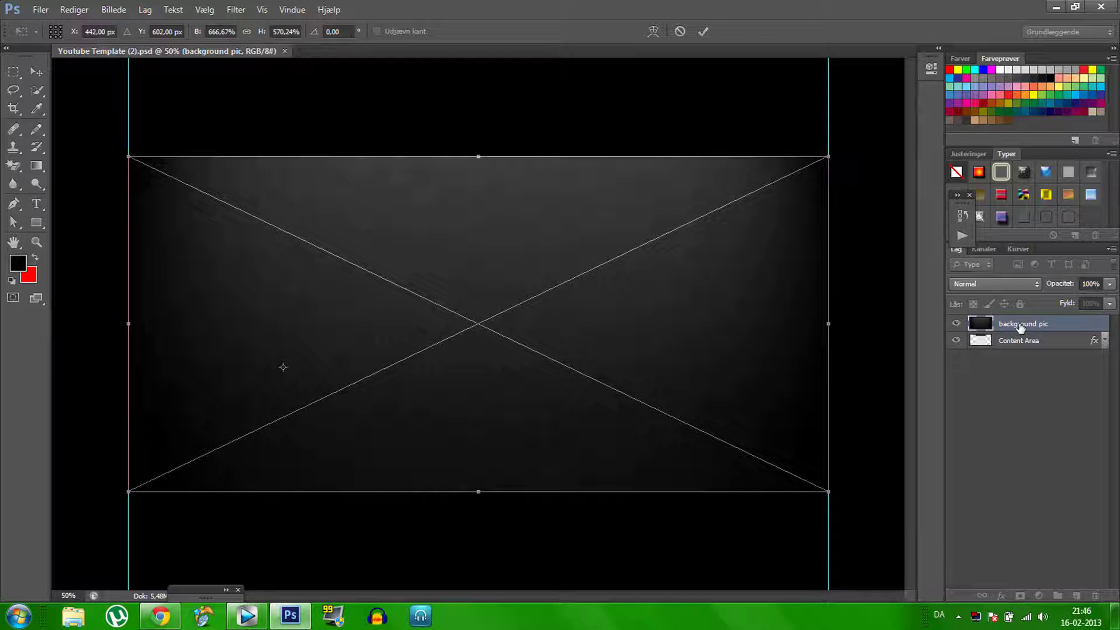
key("Return")
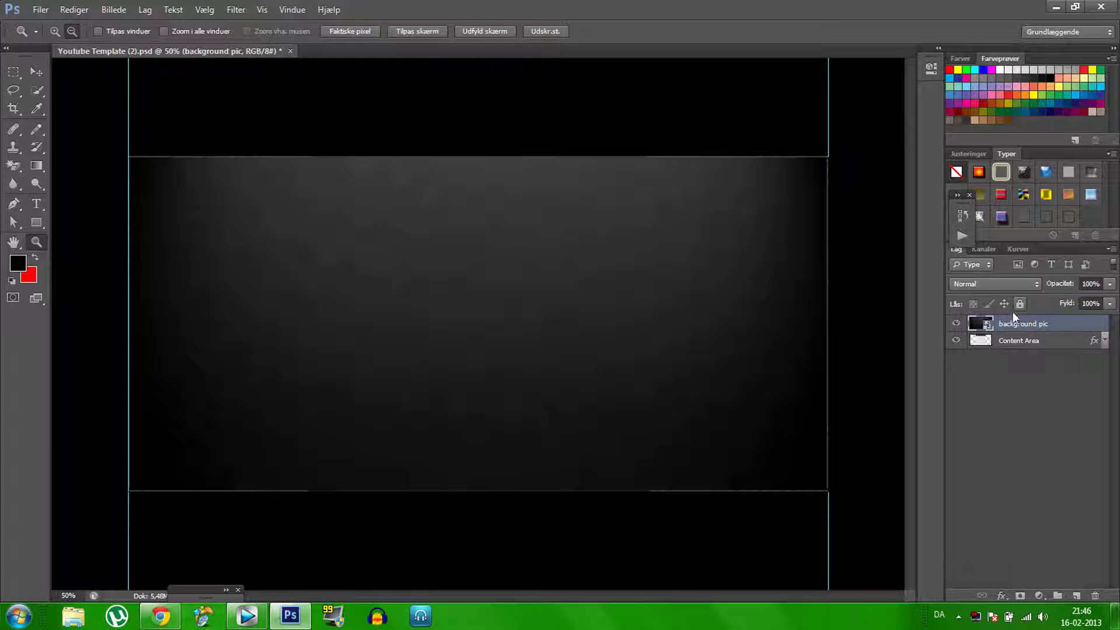
left_click_drag(1003, 326, 1003, 352)
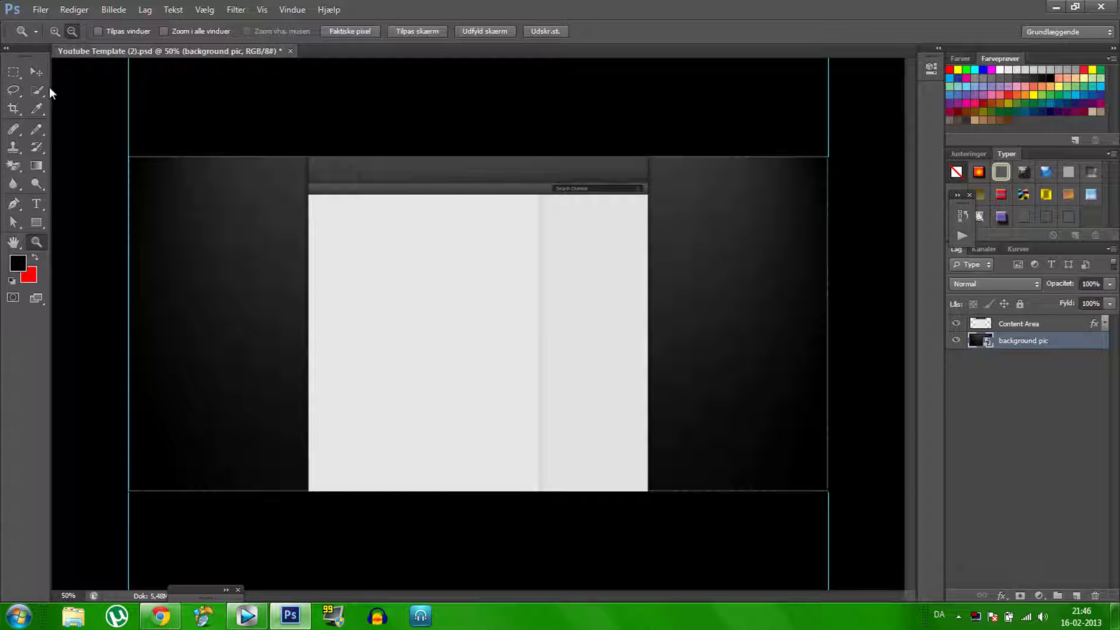
- Create a wide text box across the content area and move its text layer above Content Area
left_click(38, 204)
left_click(357, 318)
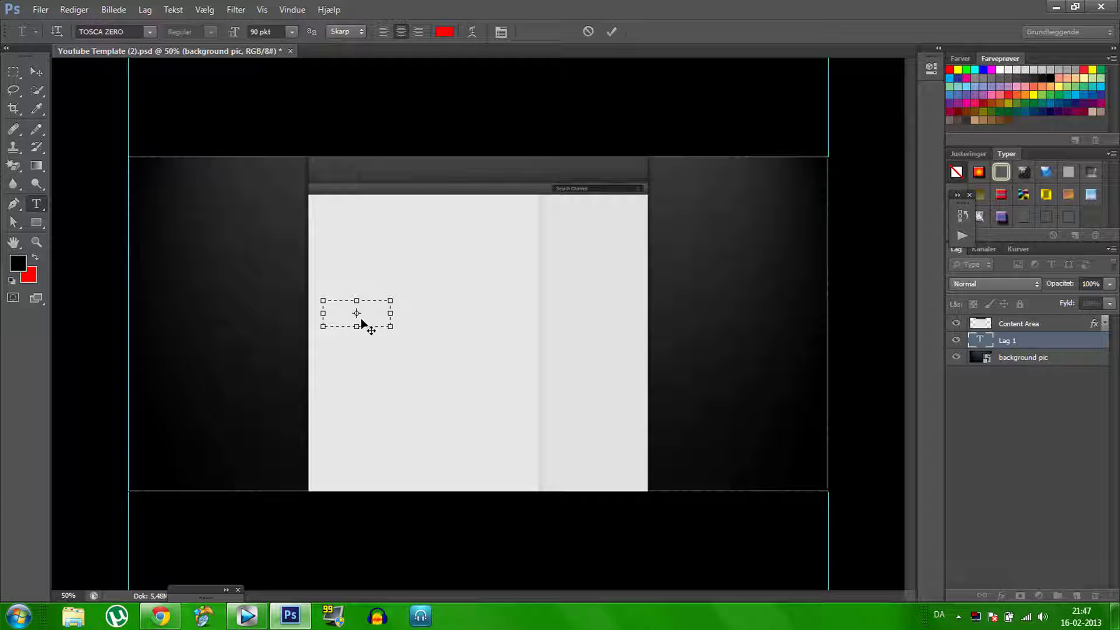
left_click(1000, 344)
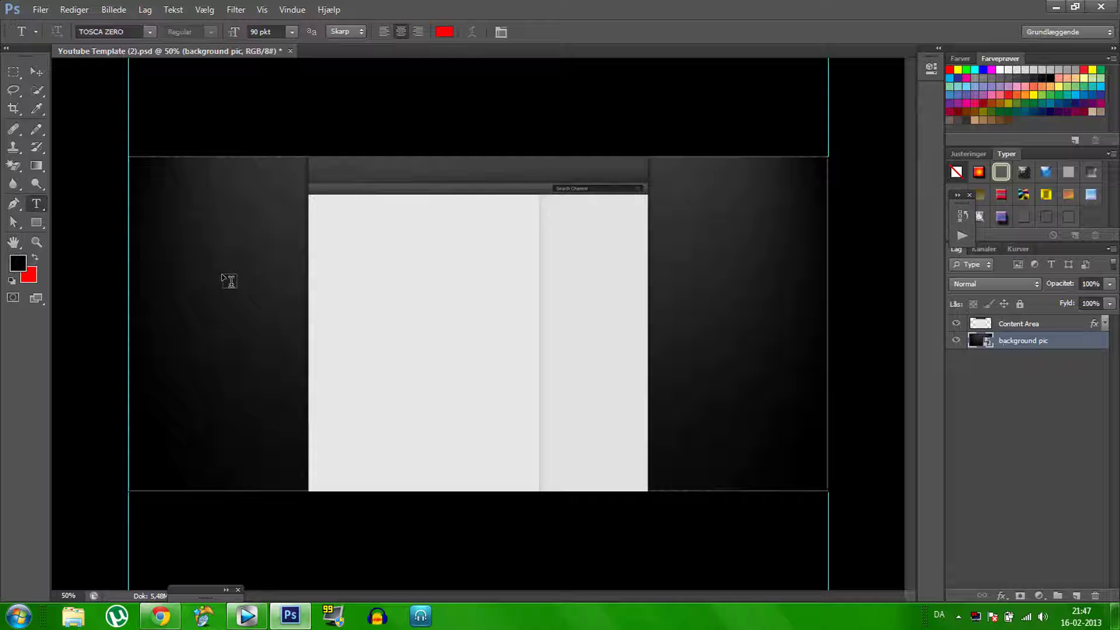
left_click_drag(249, 287, 657, 351)
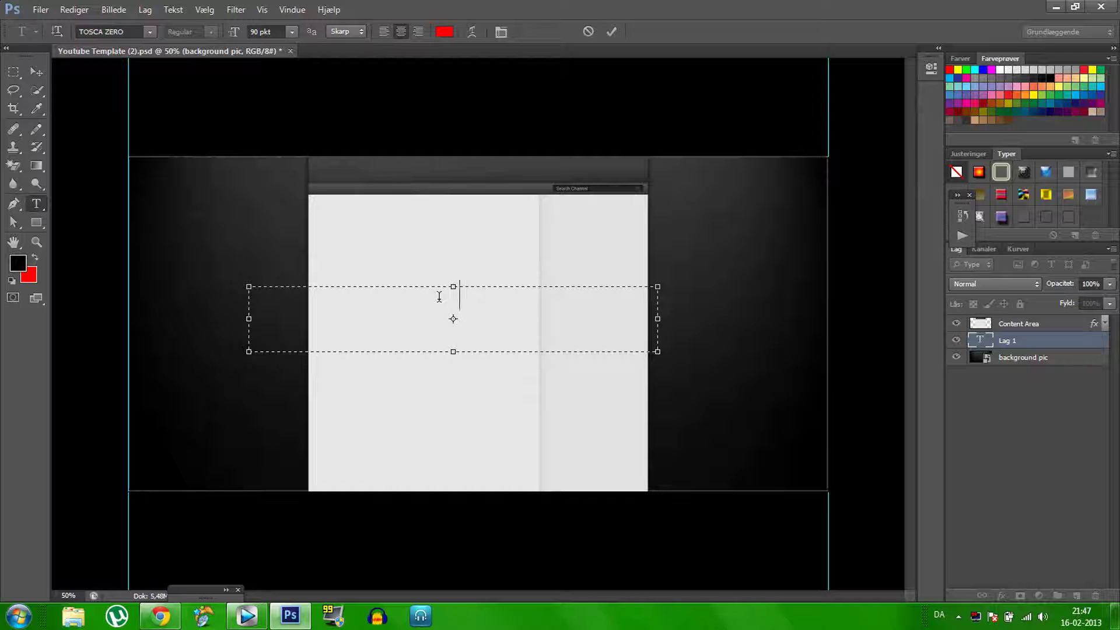
type("abc")
key("BackSpace")
left_click_drag(1002, 341, 1005, 323)
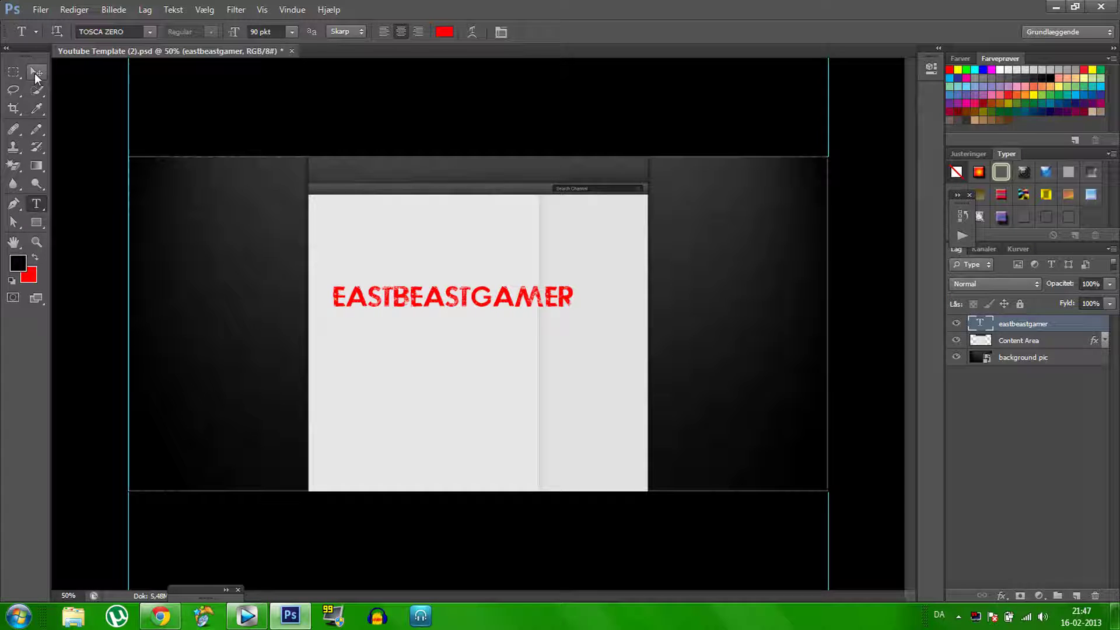
- Recolour all the EASTBEASTGAMER text to white (ffffff) and commit it
left_click(336, 294)
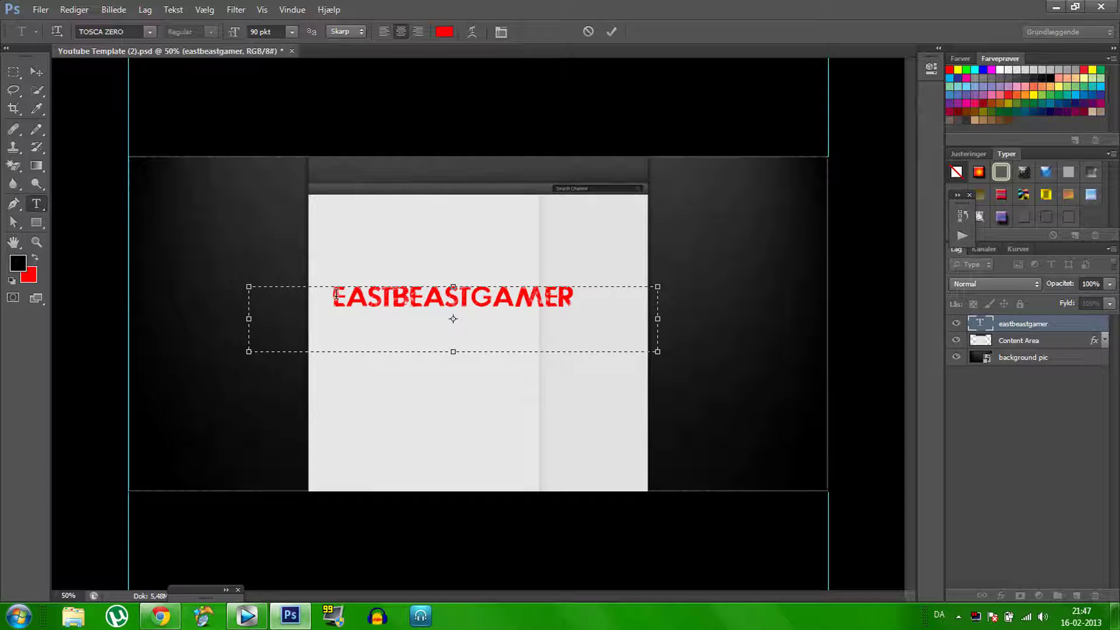
left_click_drag(333, 296, 629, 302)
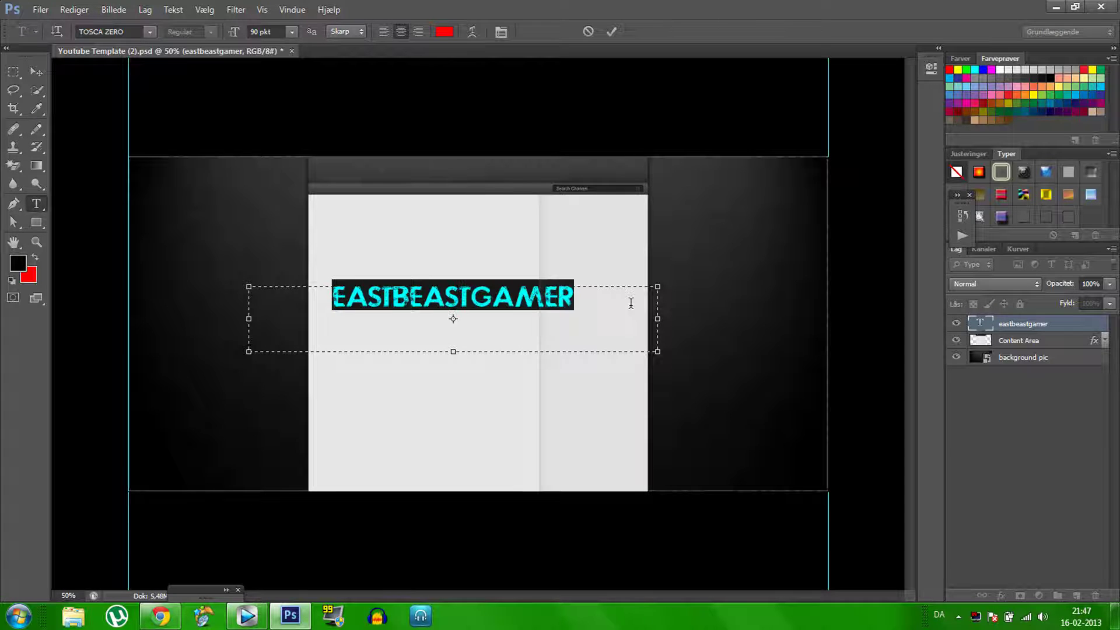
left_click(446, 31)
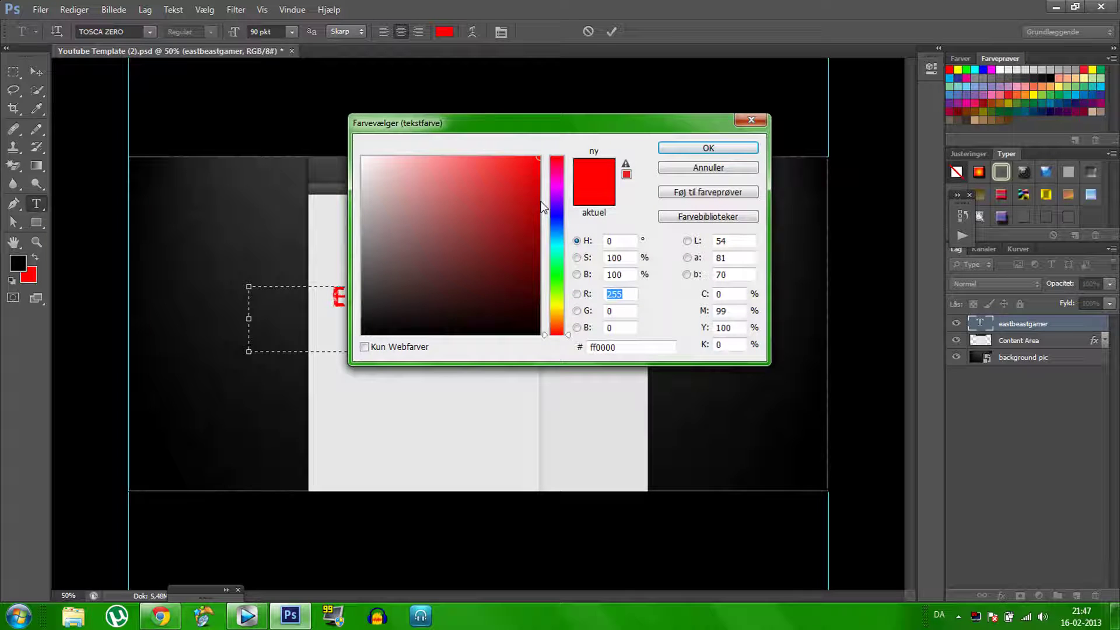
left_click(389, 193)
left_click_drag(390, 193, 305, 120)
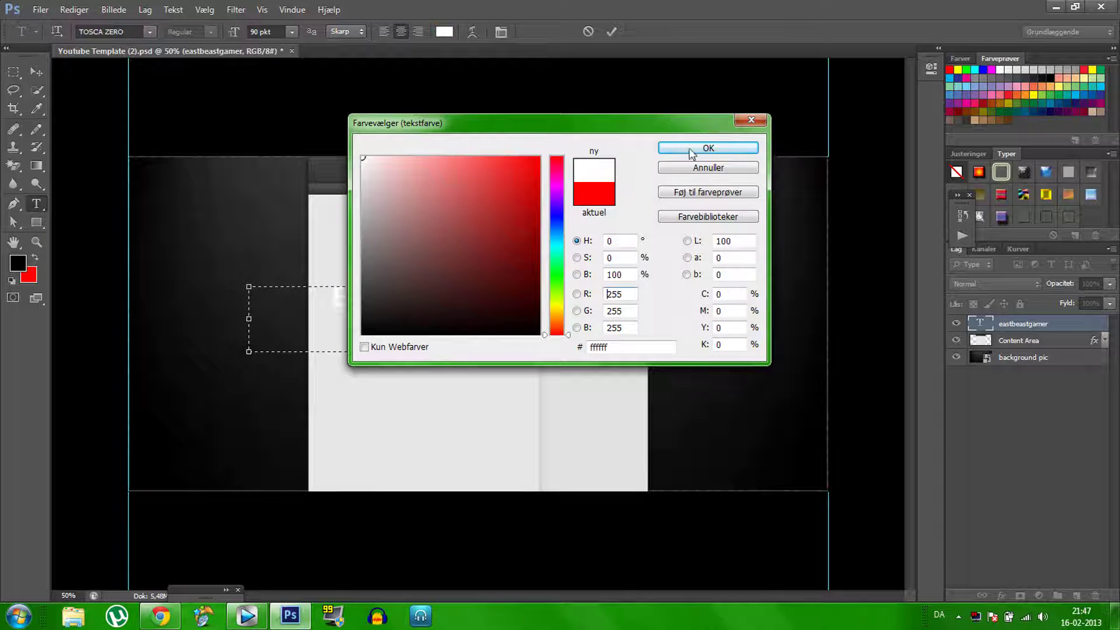
left_click(708, 147)
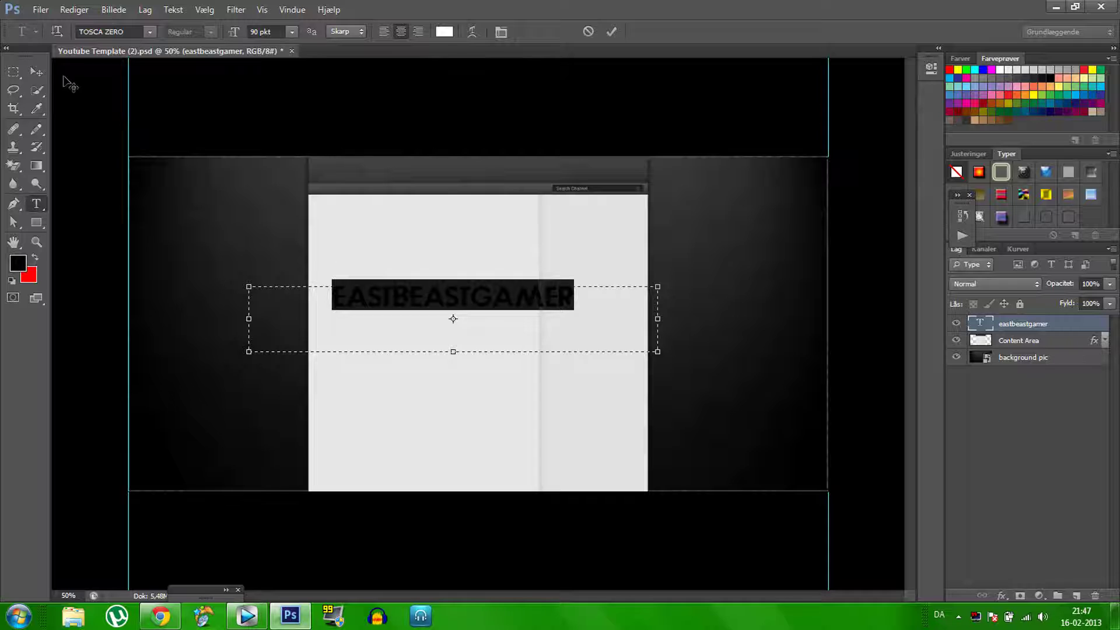
left_click(38, 72)
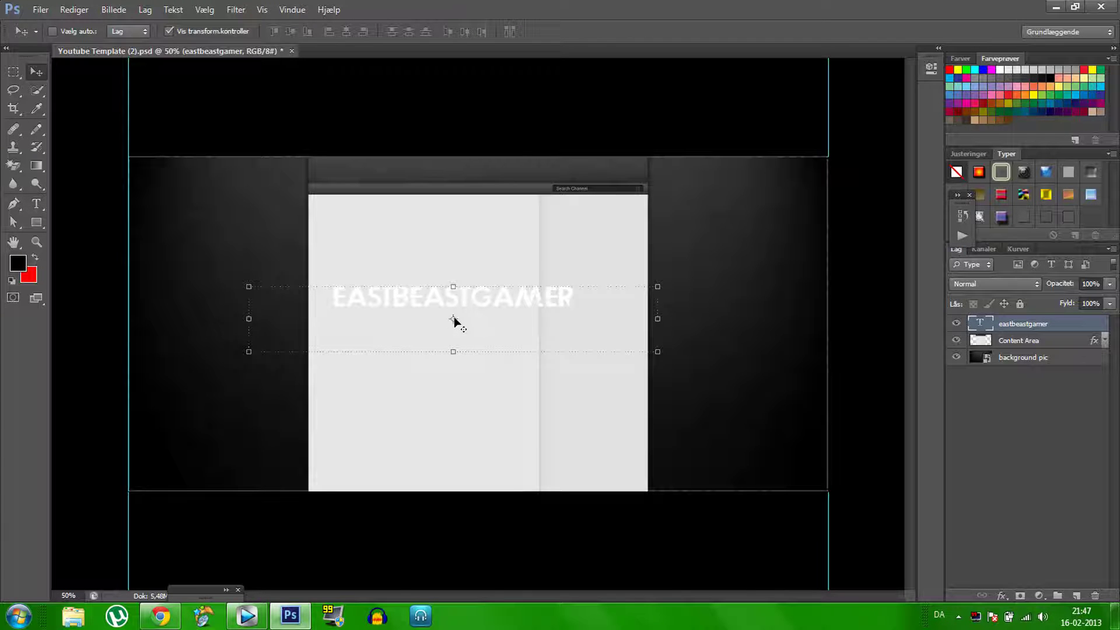
- Rotate the EASTBEASTGAMER text 90° and move it beside the content area's left edge
key("ctrl+t")
left_click_drag(468, 247, 268, 275)
left_click_drag(449, 278, 310, 275)
- Nudge the vertical text slightly right and down, then apply the transform
key("Right")
key("Right")
key("Right")
key("Right")
key("Right")
key("Right")
key("Right")
key("Right")
key("Right")
key("Right")
key("Right")
key("Right")
key("Right")
key("Right")
key("Right")
key("Right")
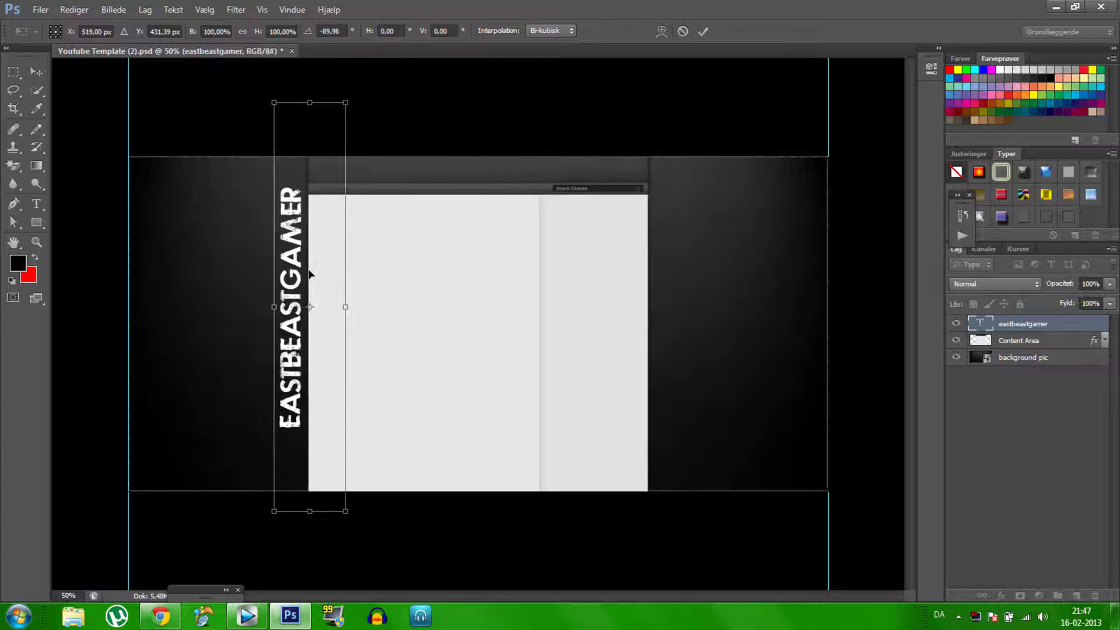
key("Right")
key("Right")
key("Right")
key("Right")
key("Right")
key("Right")
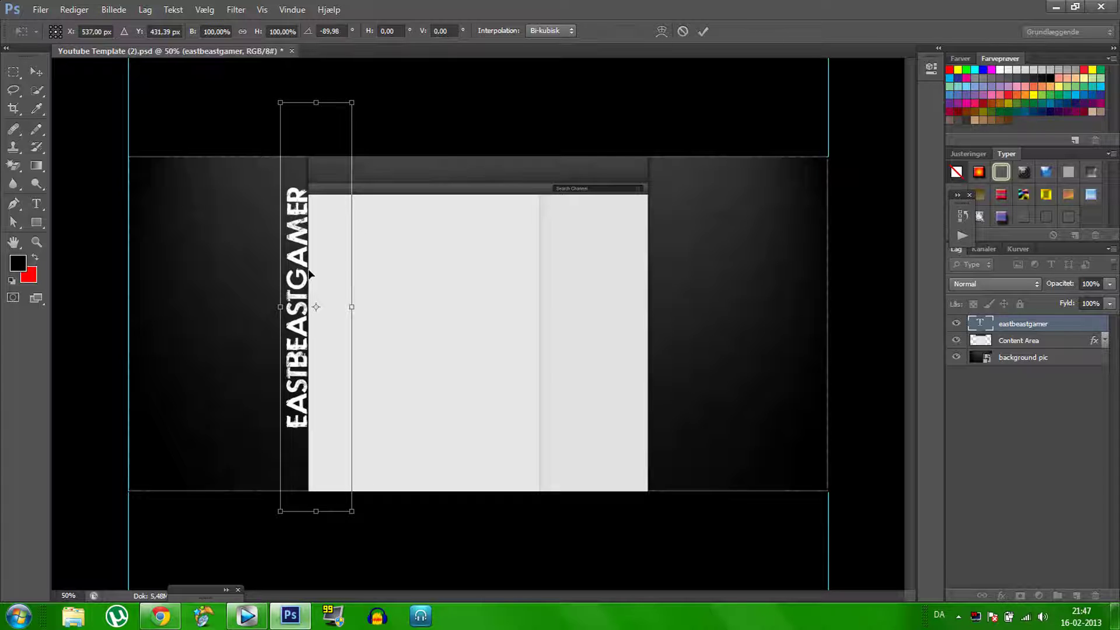
key("shift+Down")
key("shift+Down")
key("shift+Down")
key("shift+Down")
key("shift+Down")
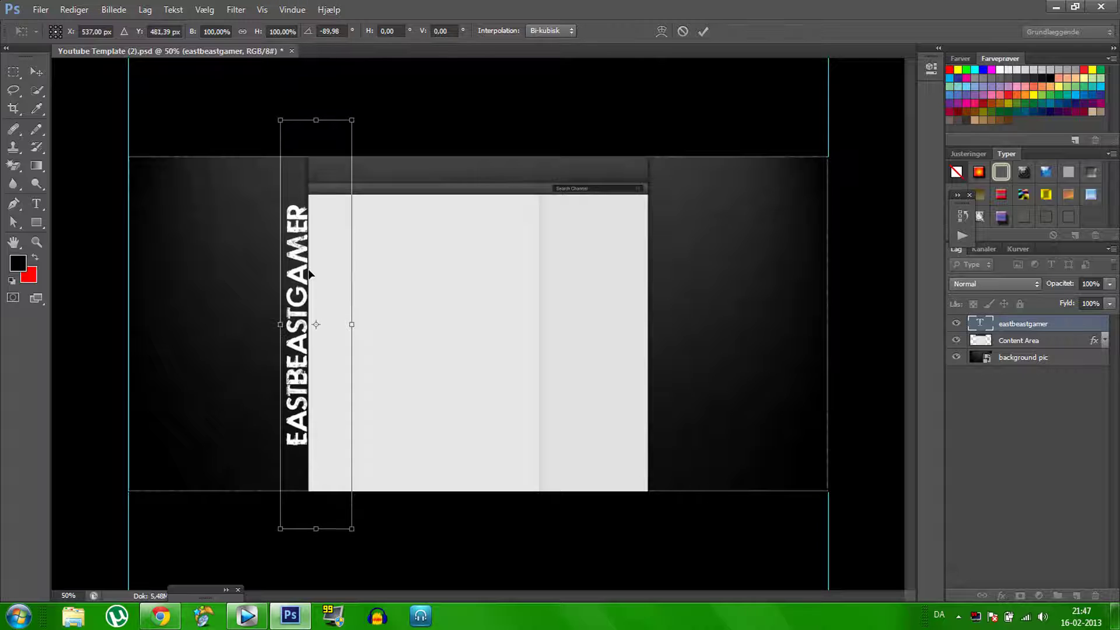
key("Down")
key("Down")
key("Down")
key("Down")
key("Down")
key("Down")
key("Down")
key("Down")
key("Down")
key("Down")
key("Down")
key("Down")
key("Down")
key("Down")
key("Down")
key("Down")
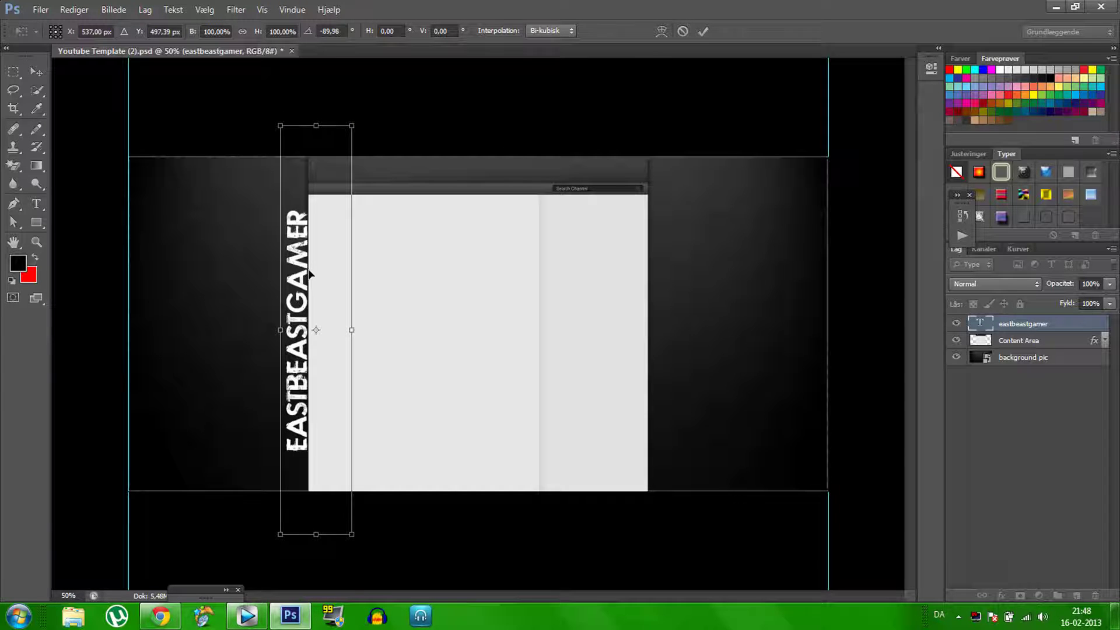
key("Down")
key("Down")
key("Down")
key("Down")
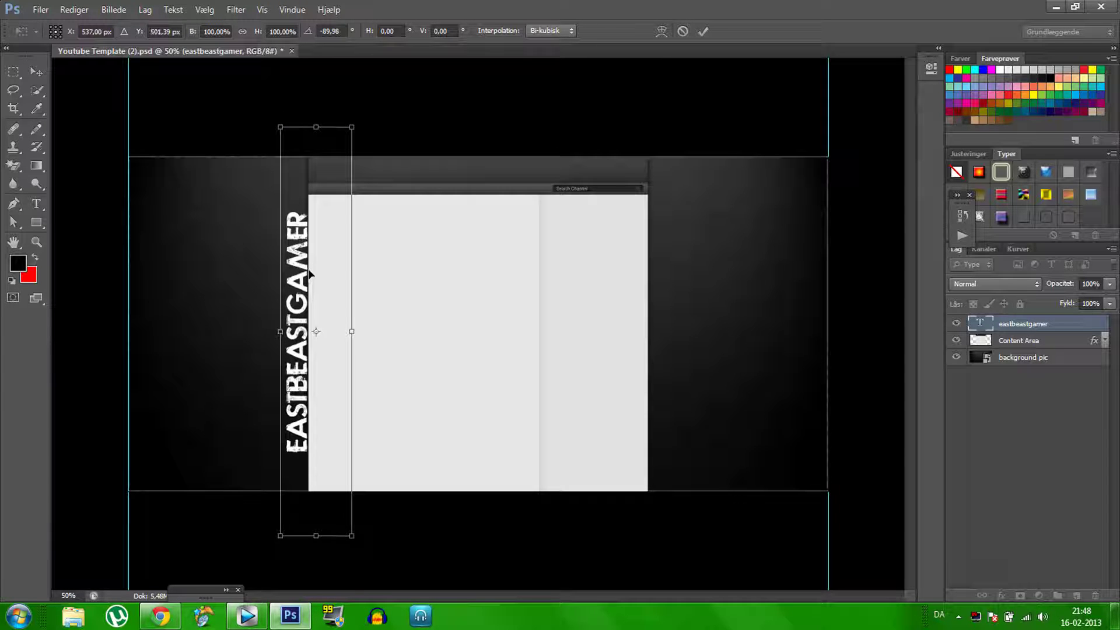
key("Down")
key("Down")
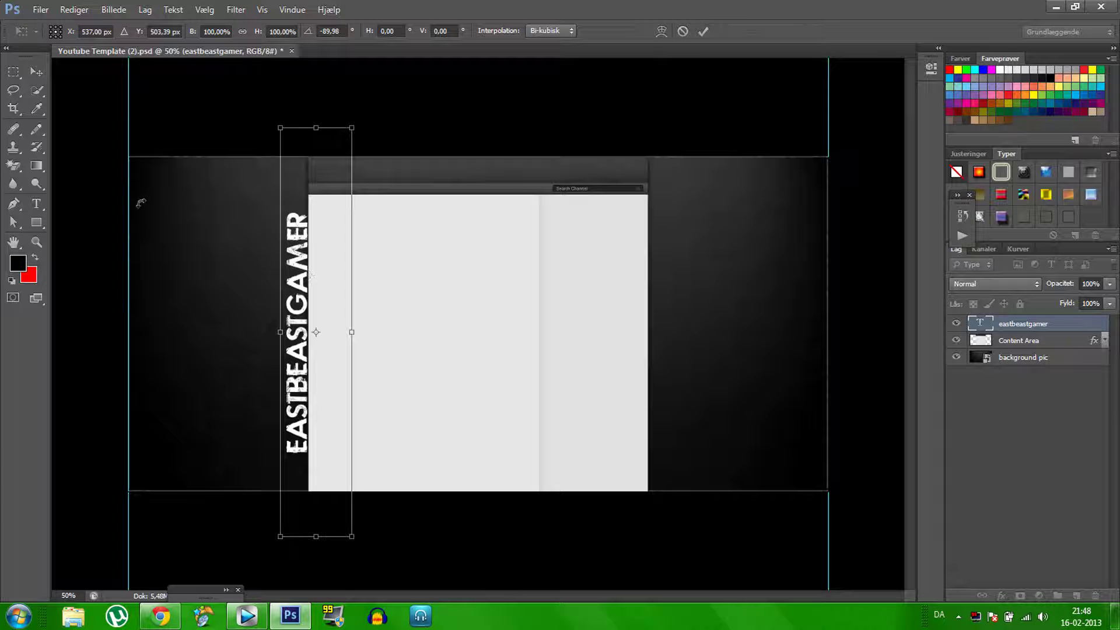
left_click(13, 72)
key("Return")
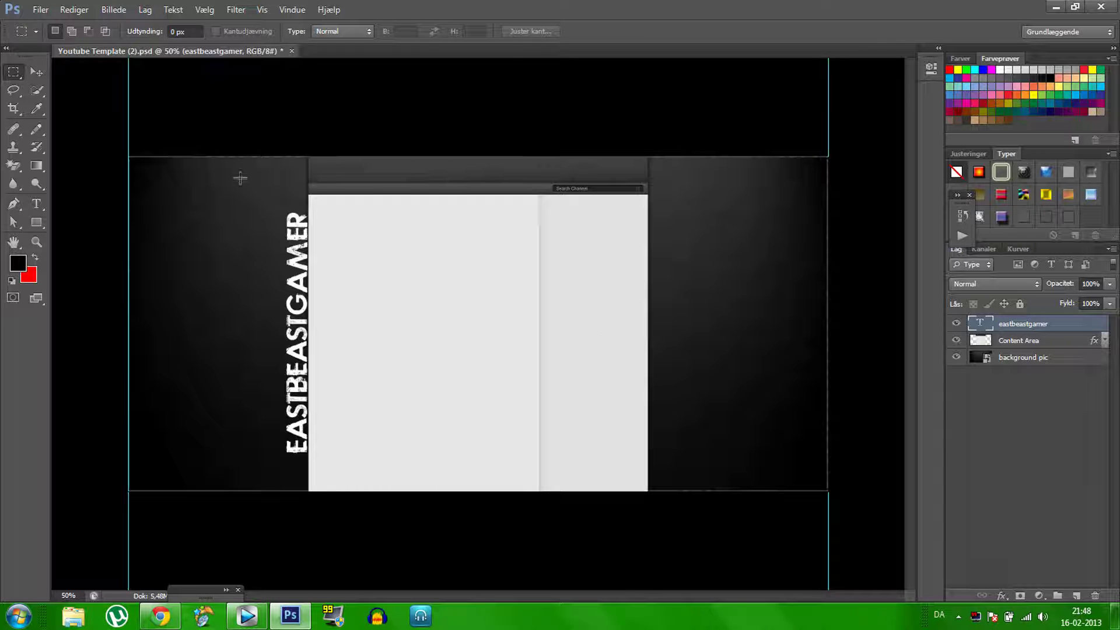
- Type SUBSCRIBE in a new text box across the content area, set it to 80 pt, and commit it
left_click(36, 204)
left_click_drag(368, 282, 738, 332)
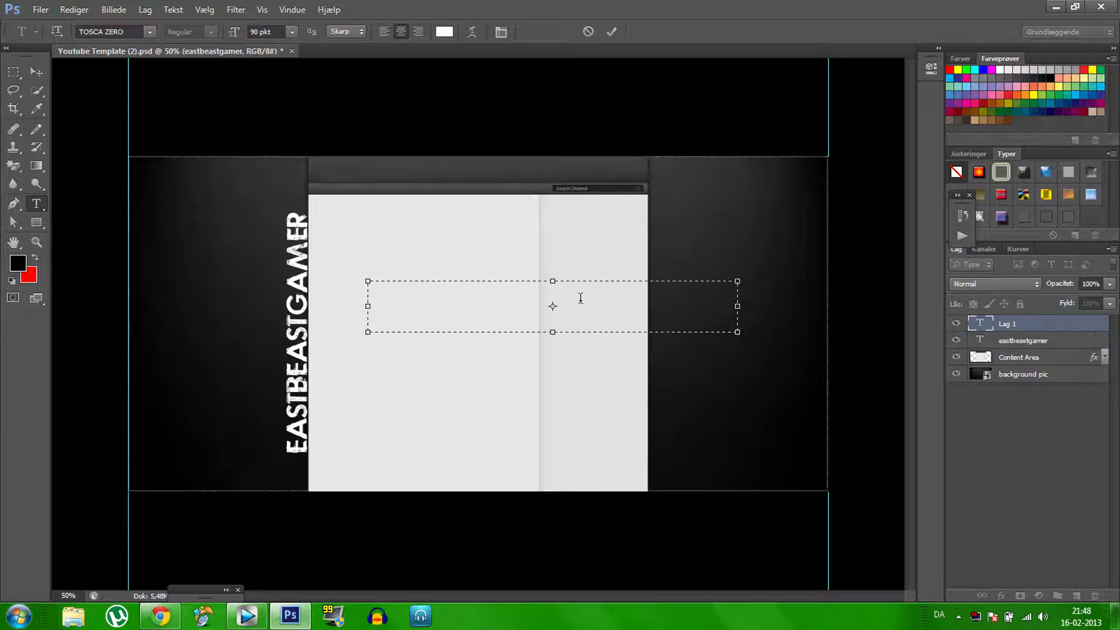
type("SUBS")
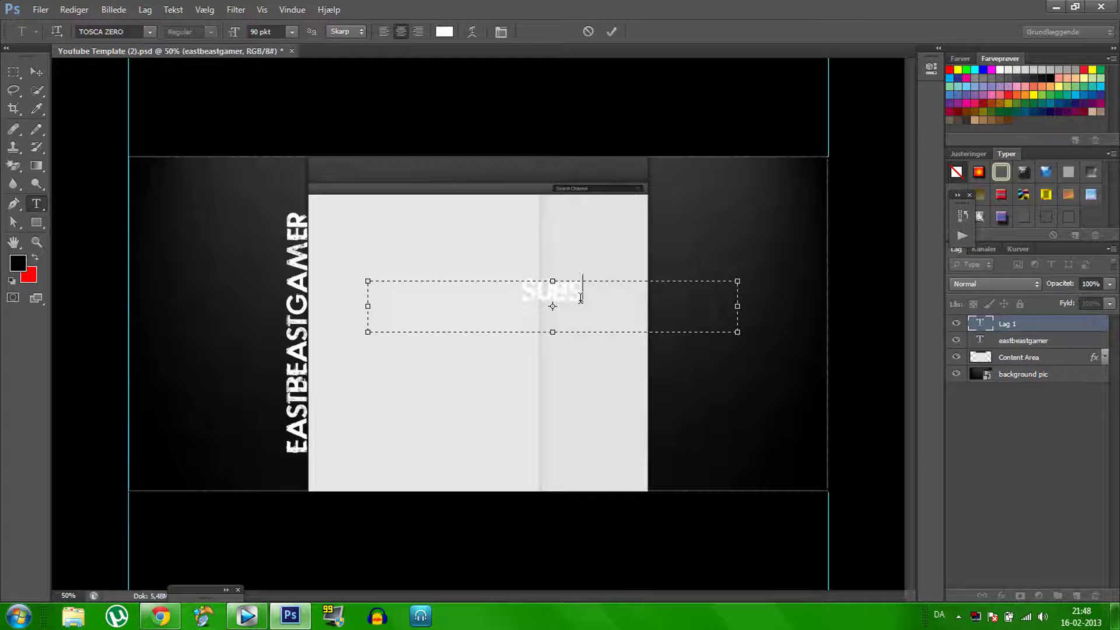
type("CRIBE")
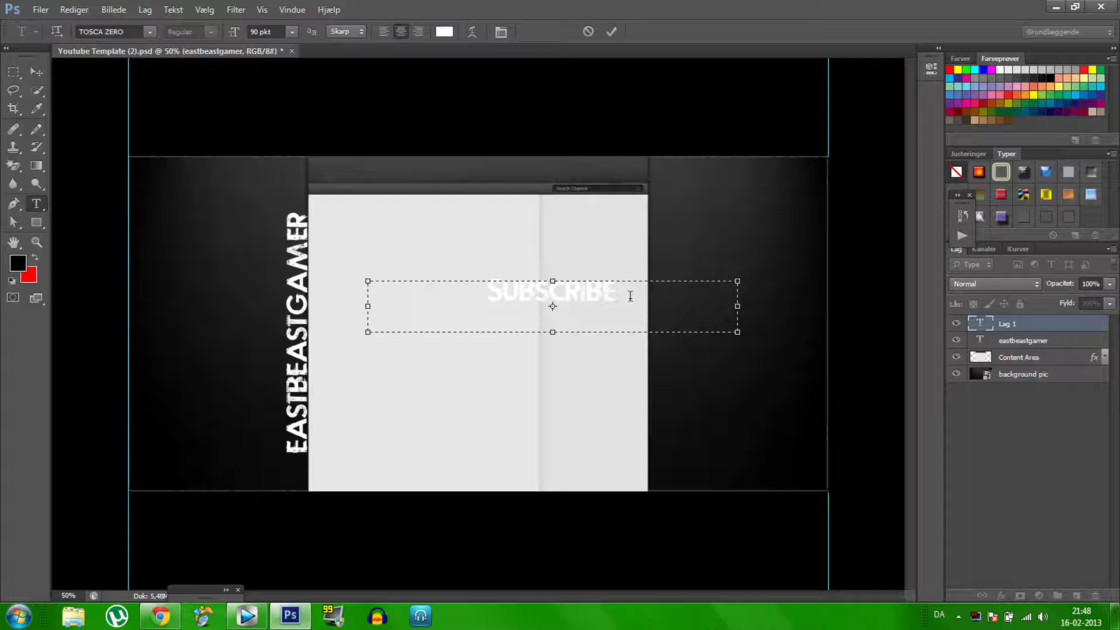
left_click_drag(630, 295, 462, 287)
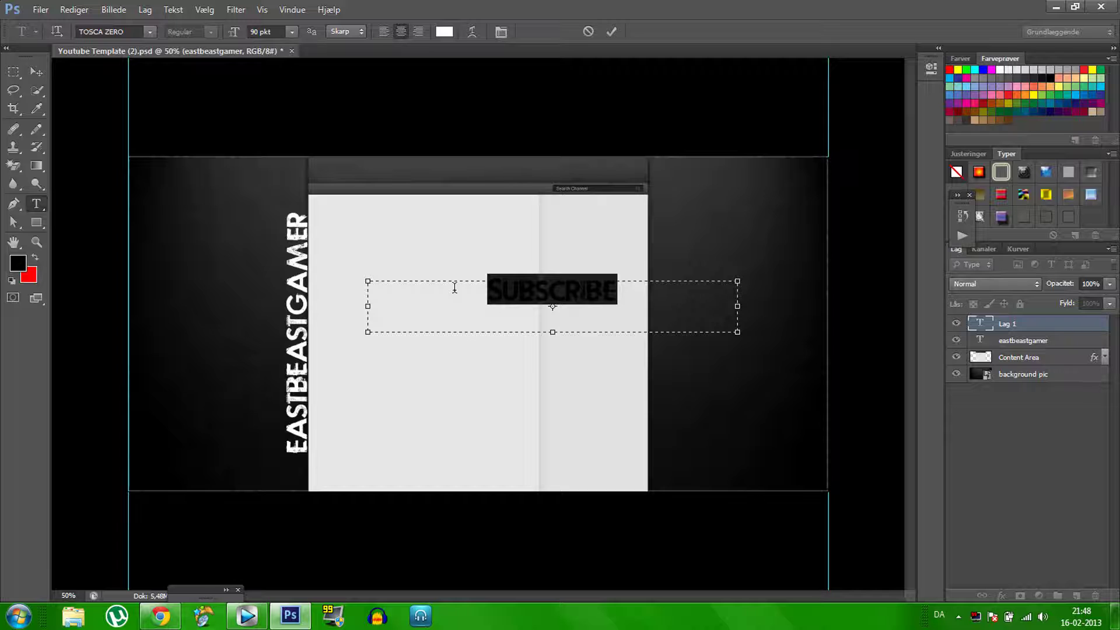
left_click(258, 31)
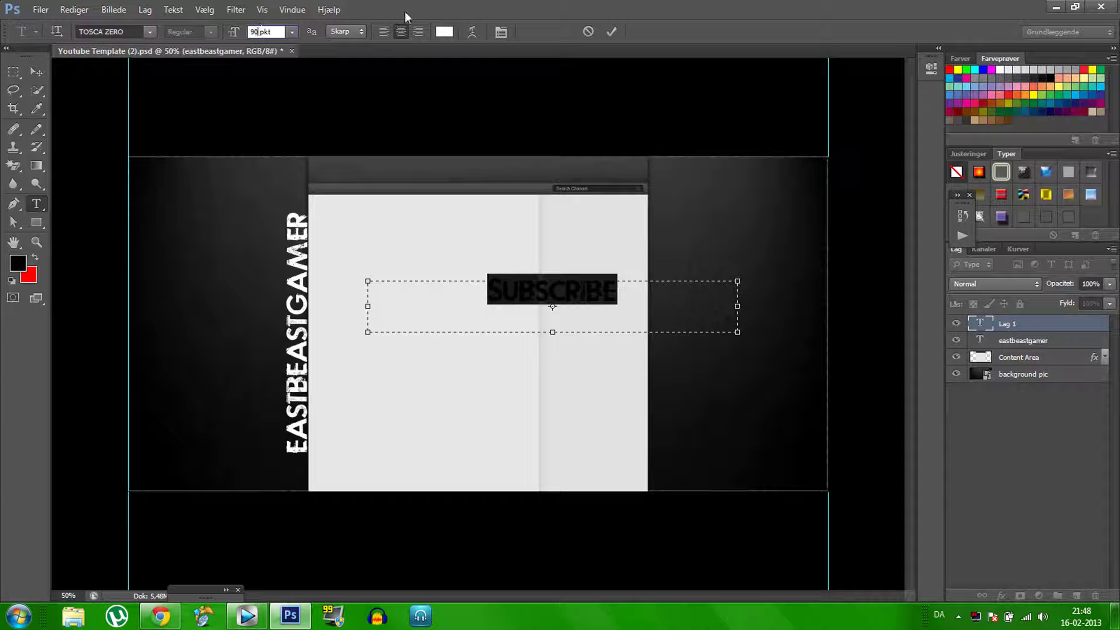
key("BackSpace")
key("BackSpace")
type("80")
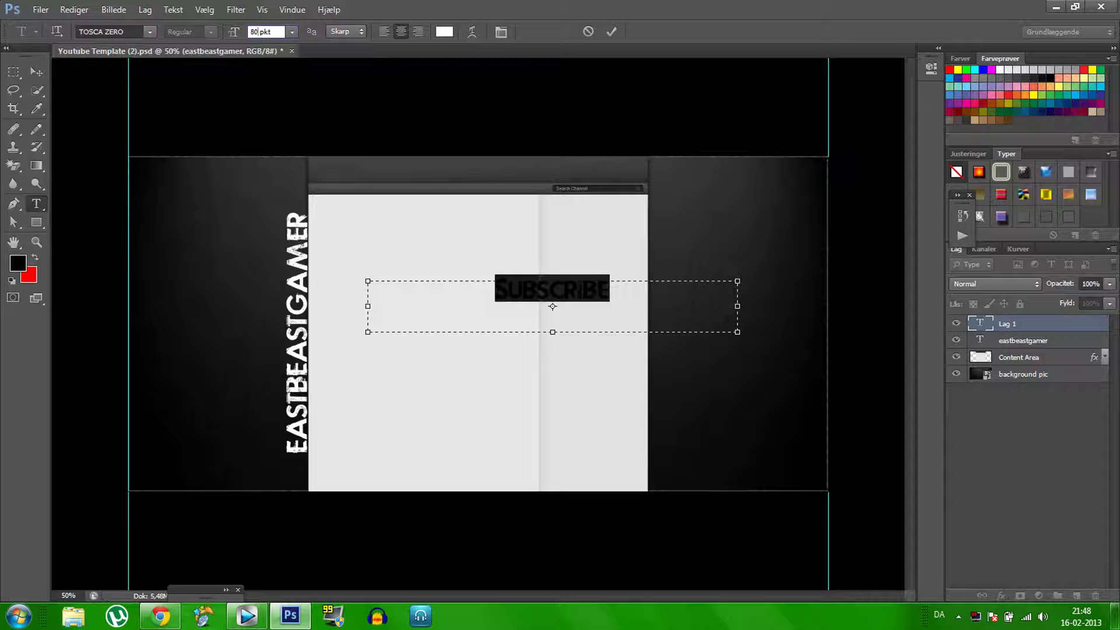
left_click(583, 309)
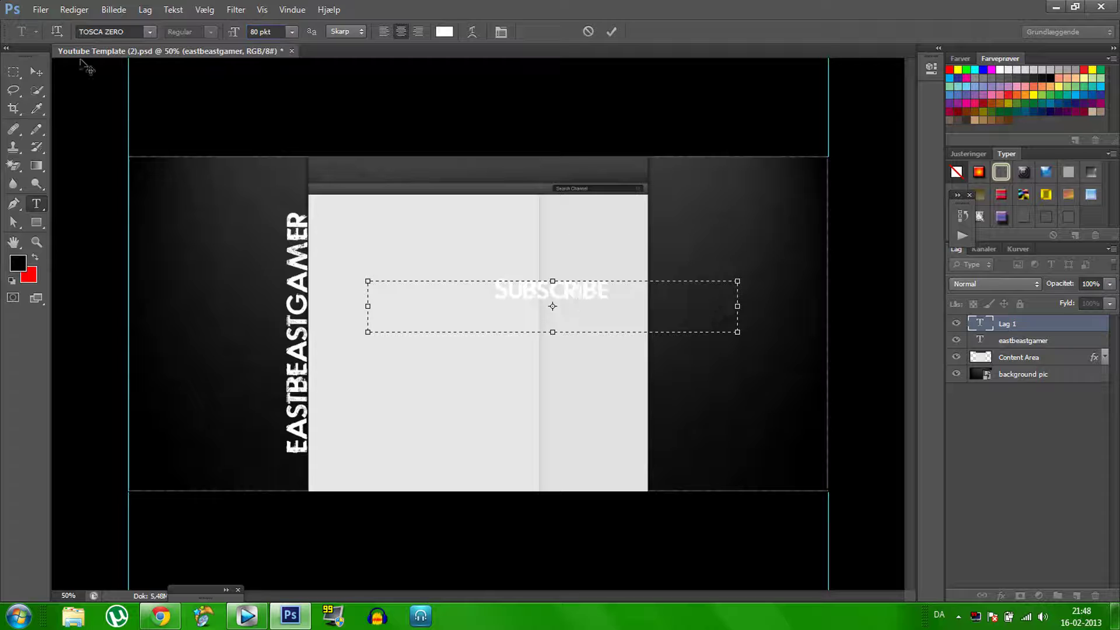
left_click(37, 71)
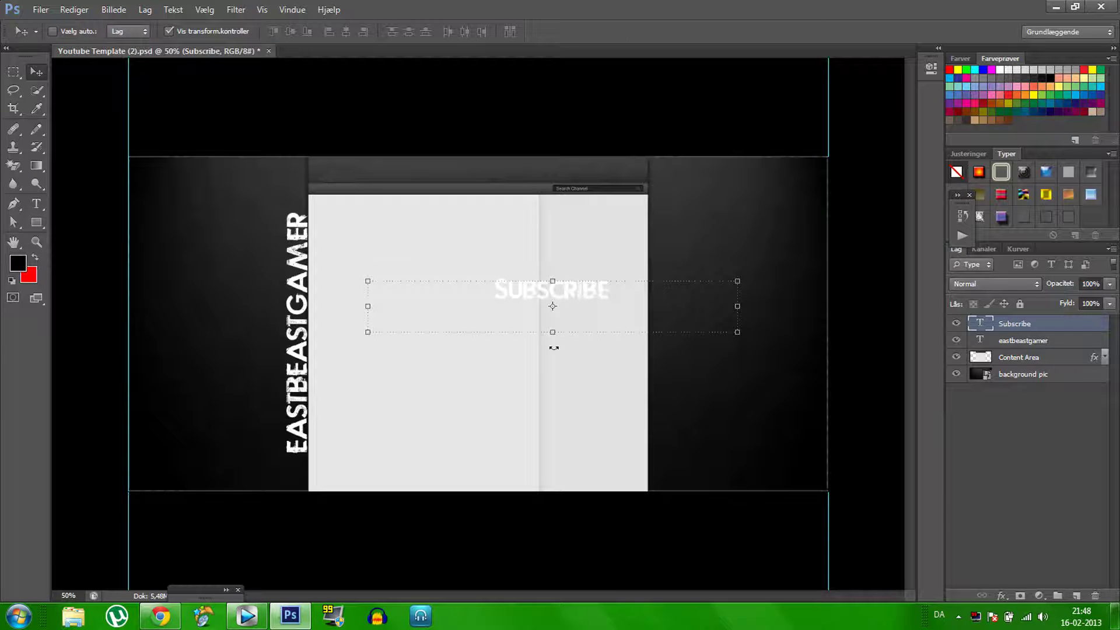
- Rotate SUBSCRIBE 90° and move it just right of the content area
left_click(554, 312)
key("ctrl+t")
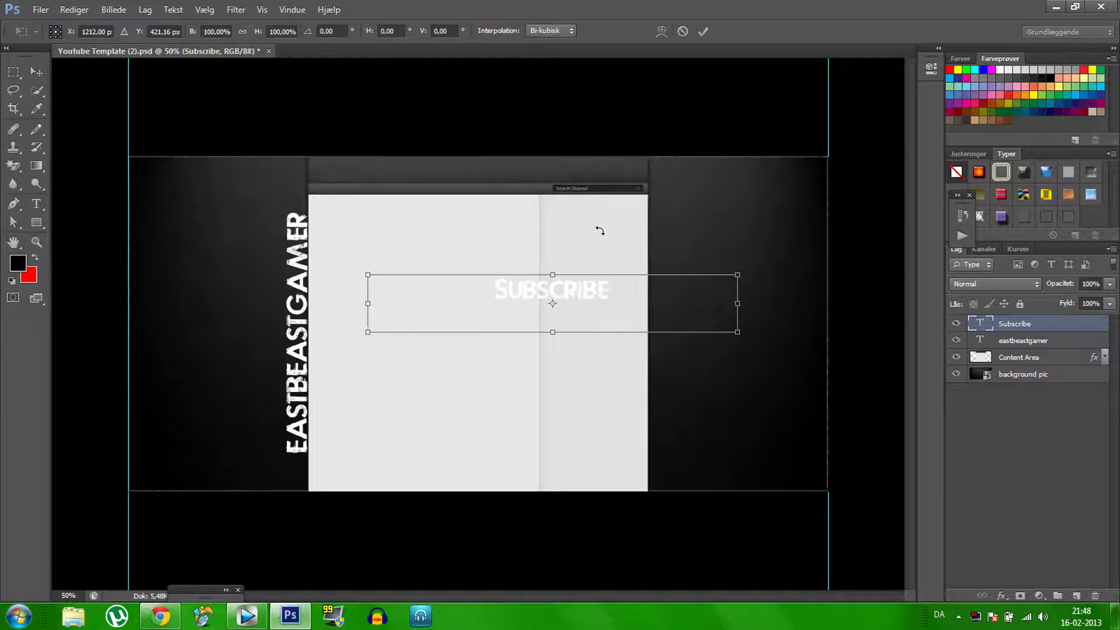
left_click_drag(600, 230, 688, 385)
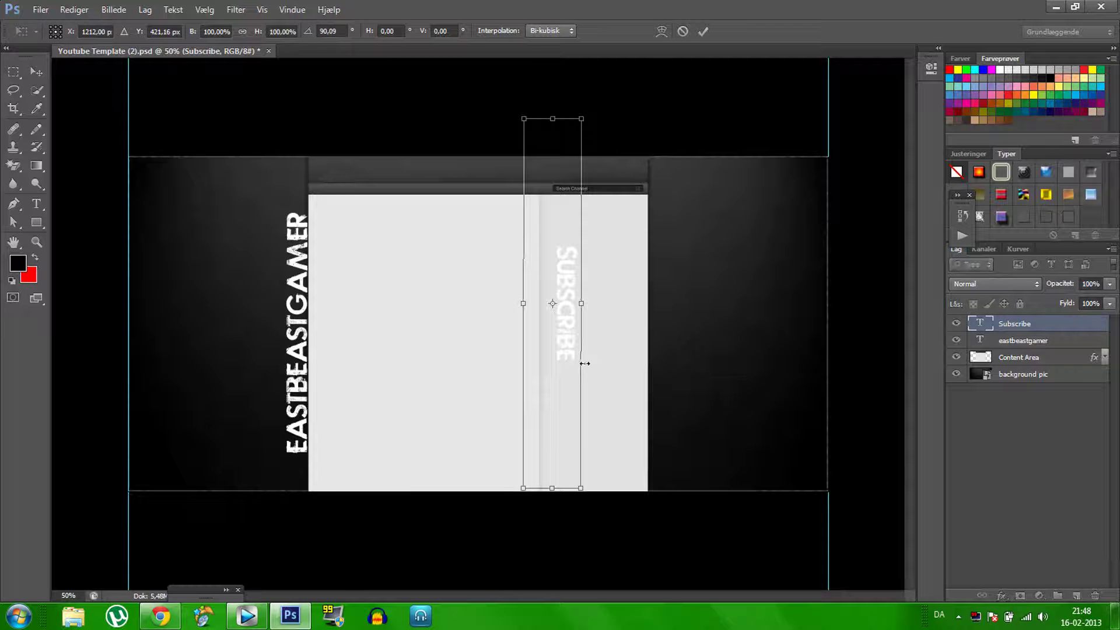
left_click_drag(582, 362, 663, 373)
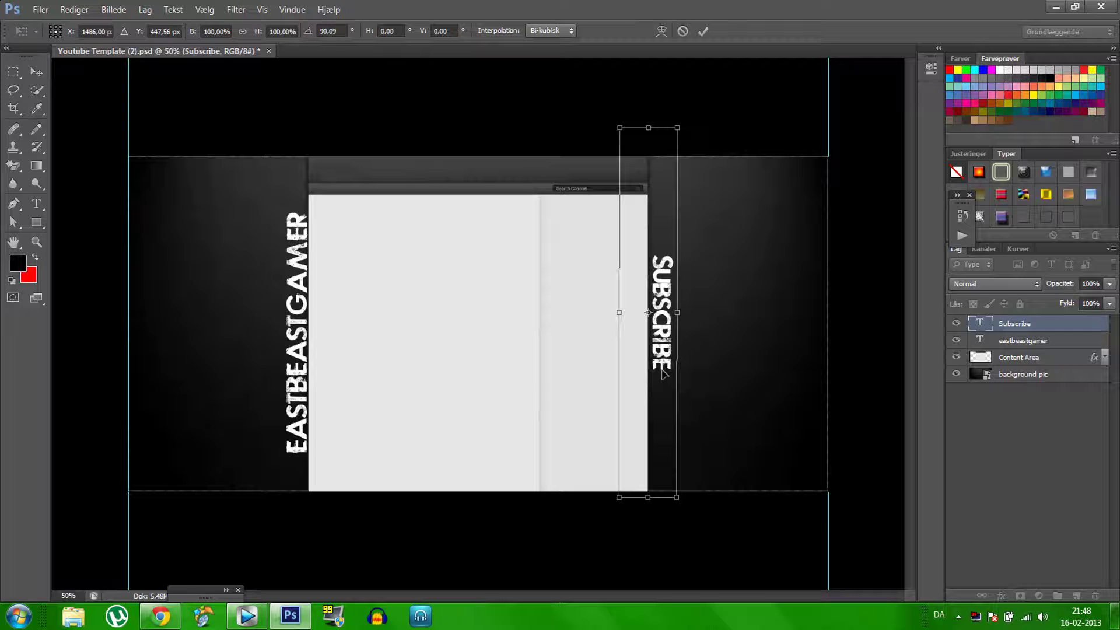
- Fine-tune SUBSCRIBE's position with small left, down and up nudges, then apply the transform
key("Left")
key("Left")
key("Left")
key("Left")
key("Left")
key("Left")
key("Down")
key("Down")
key("Down")
key("Down")
key("Down")
key("Down")
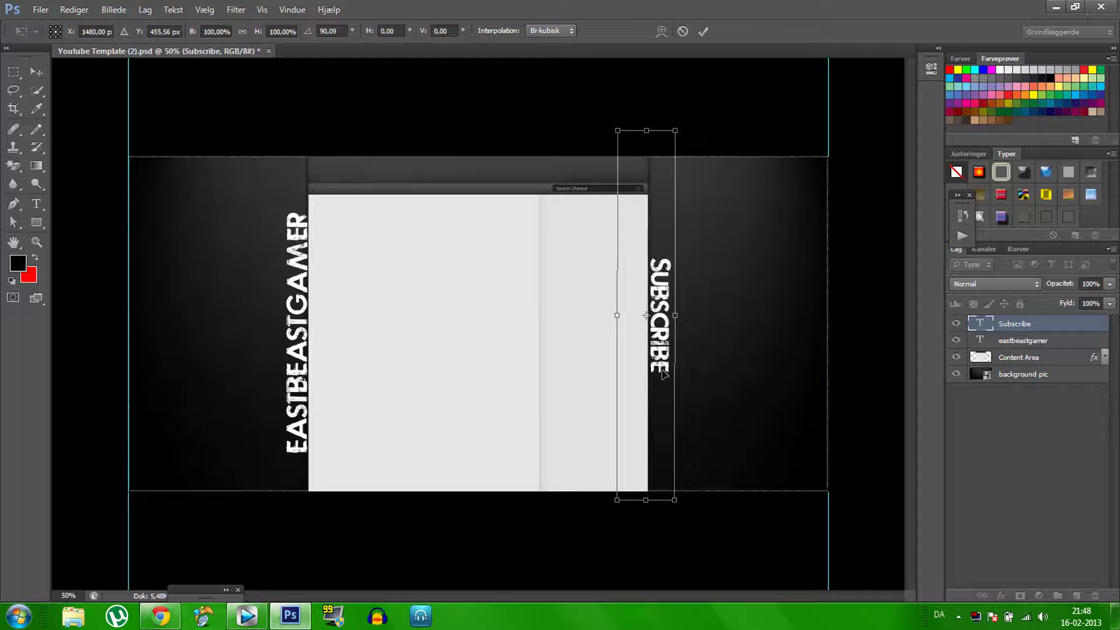
key("Down")
key("Down")
key("Down")
key("Down")
key("Down")
key("Down")
key("Down")
key("Down")
key("Down")
key("Down")
key("Down")
key("Down")
key("Down")
key("Down")
key("Down")
key("Down")
key("Down")
key("Down")
key("Down")
key("Down")
key("Down")
key("Down")
key("Down")
key("Down")
key("Down")
key("Down")
key("Down")
key("Down")
key("Down")
key("Down")
key("Down")
key("Down")
key("Down")
key("Down")
key("Down")
key("Down")
key("Down")
key("Down")
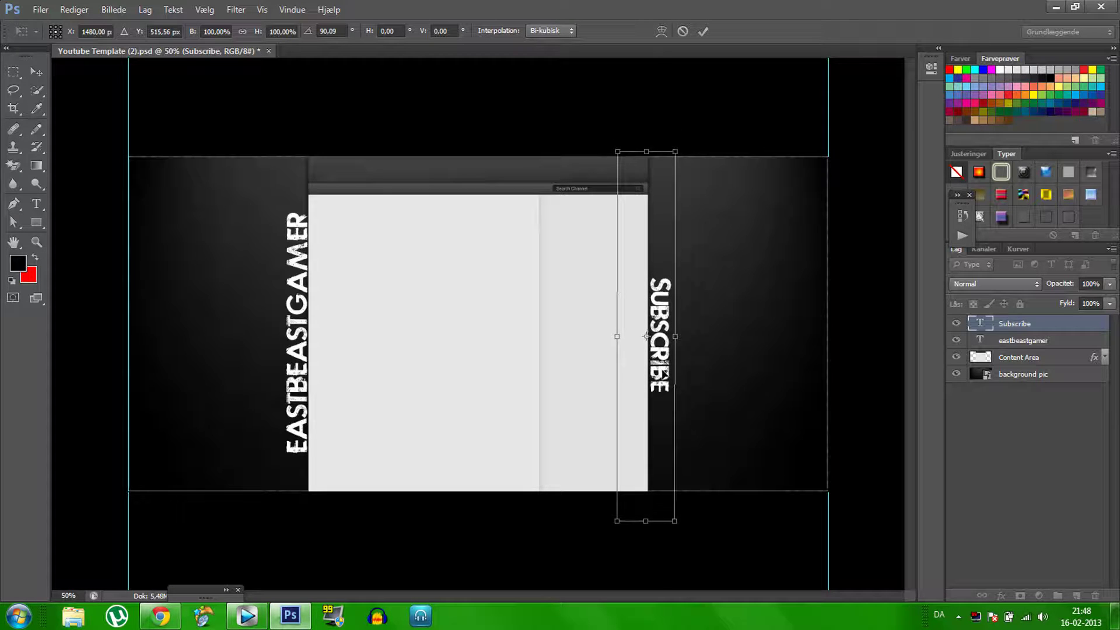
key("Up")
key("Up")
key("Up")
key("Up")
key("Up")
key("Up")
key("Up")
key("Up")
key("Up")
key("Up")
key("Up")
key("Up")
key("Up")
key("Up")
key("Up")
key("Up")
key("Up")
key("Up")
key("Up")
key("Up")
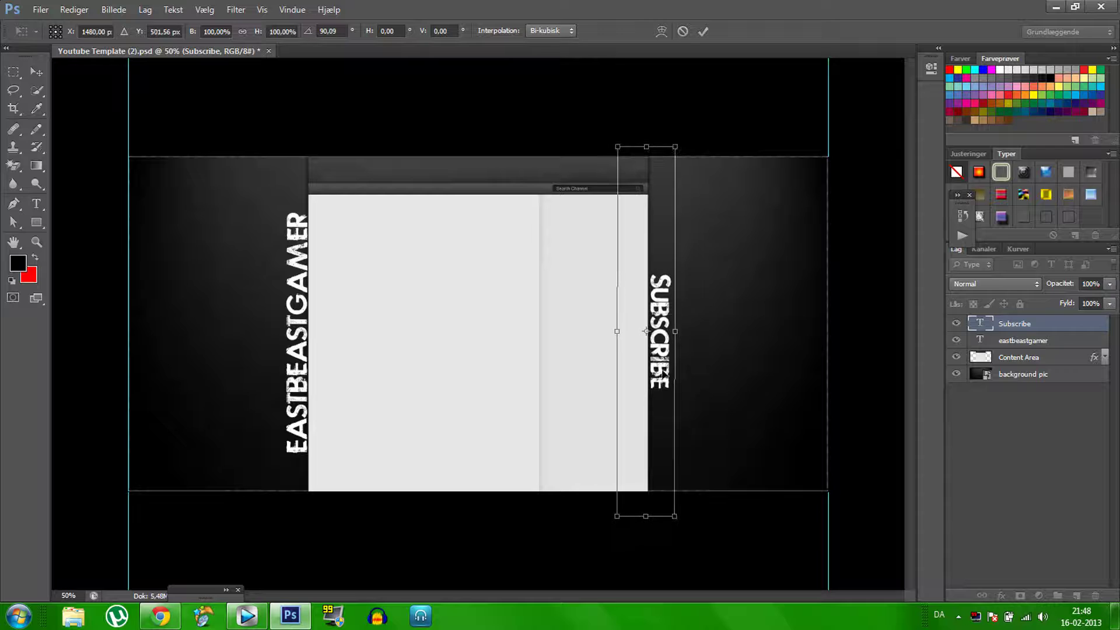
key("Up")
key("Up")
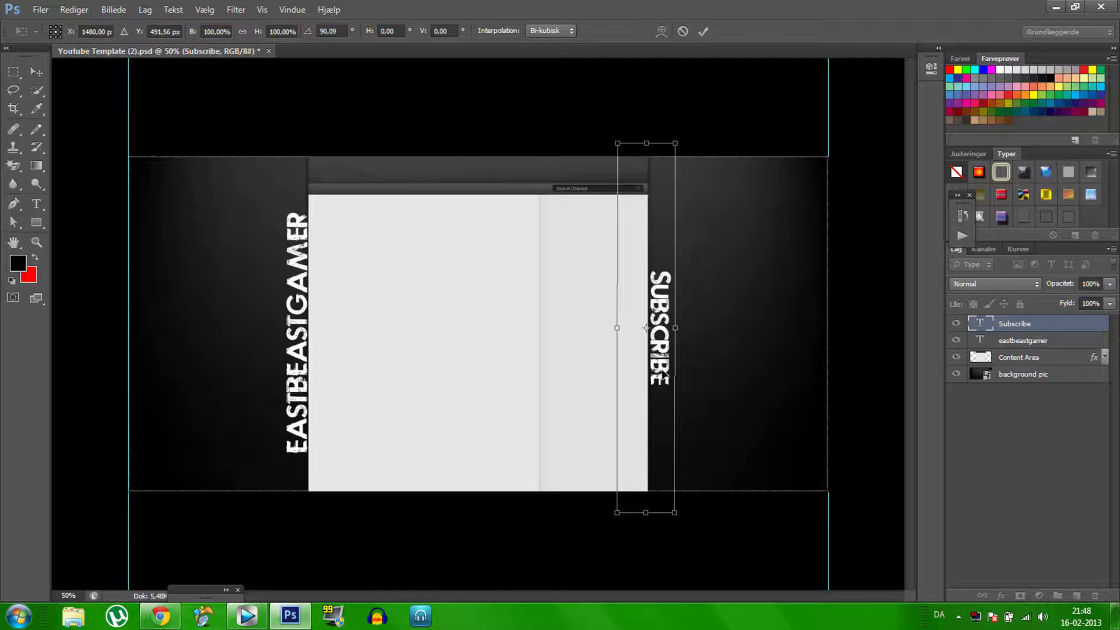
left_click(8, 75)
key("Return")
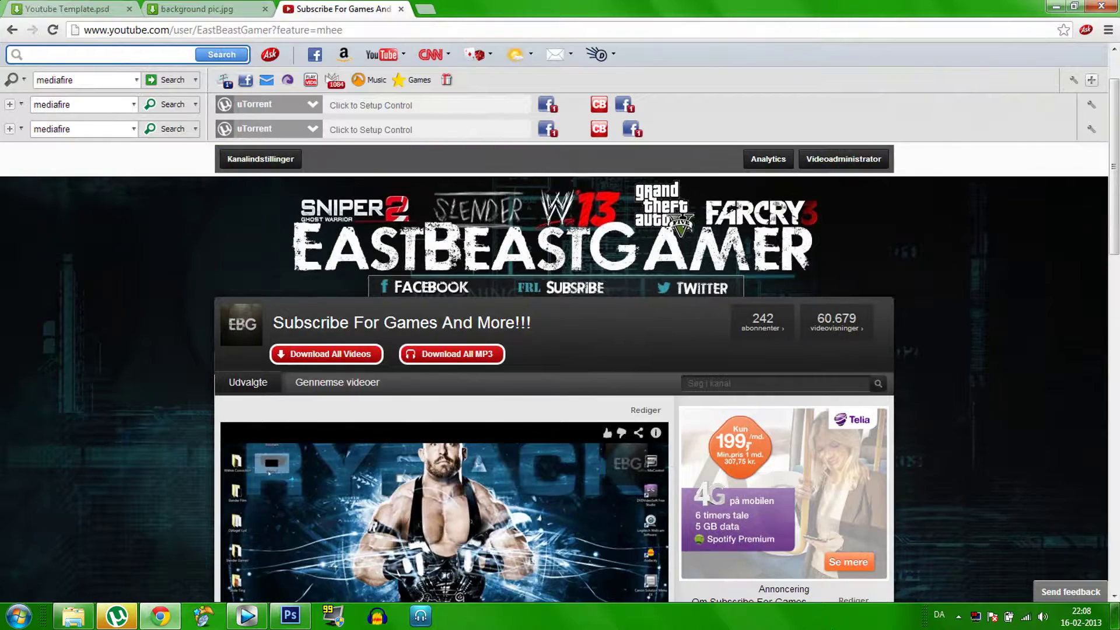
scroll(555, 373, "down", 2)
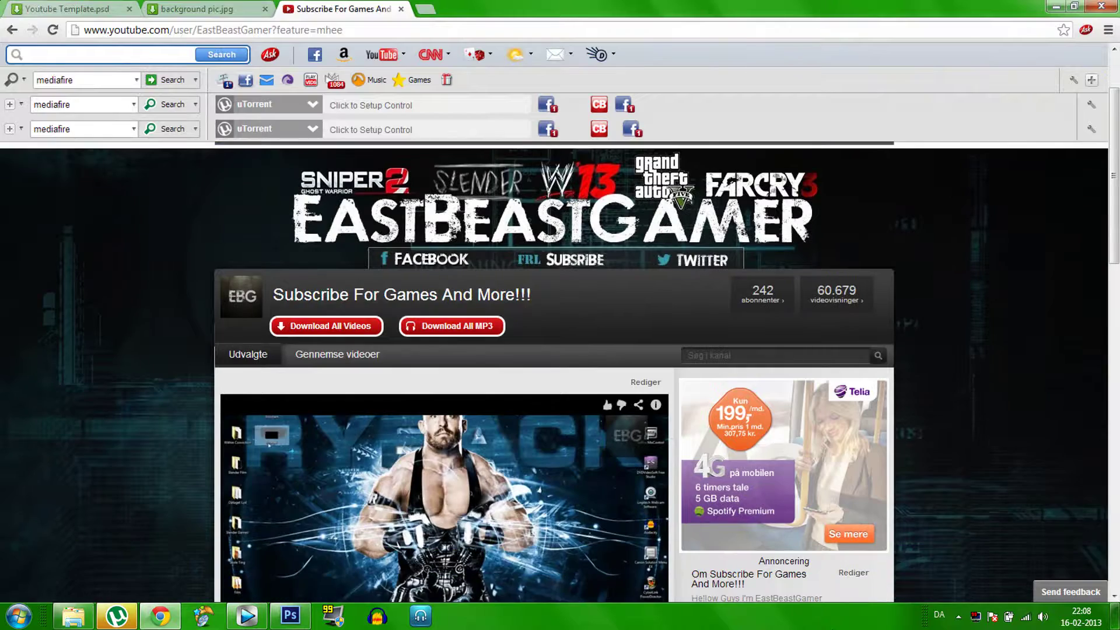
scroll(554, 373, "down", 1)
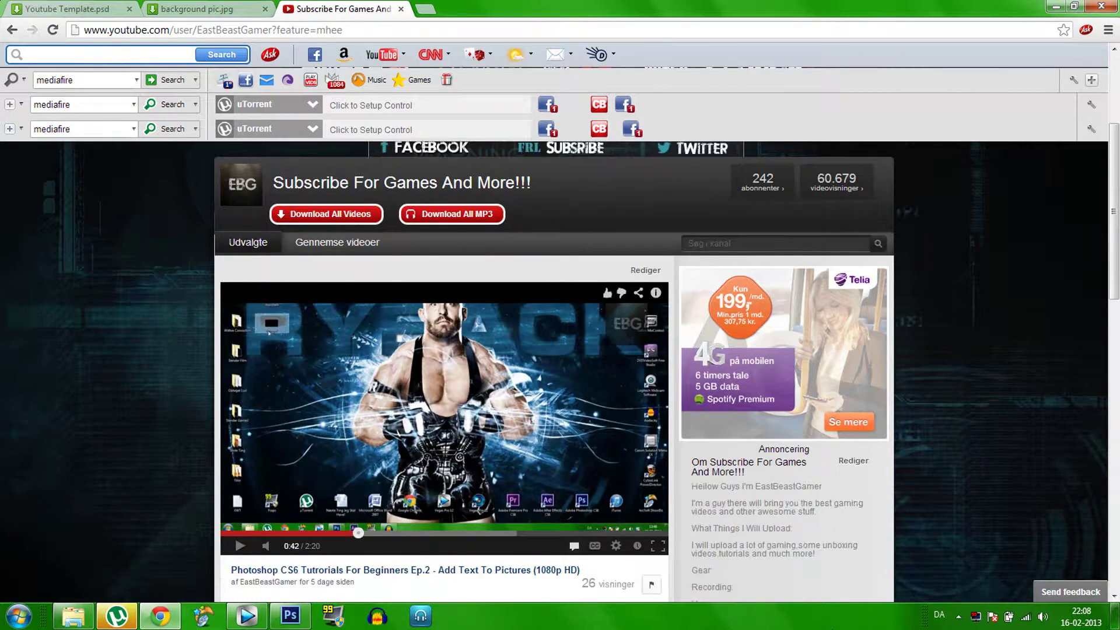
scroll(555, 374, "down", 2)
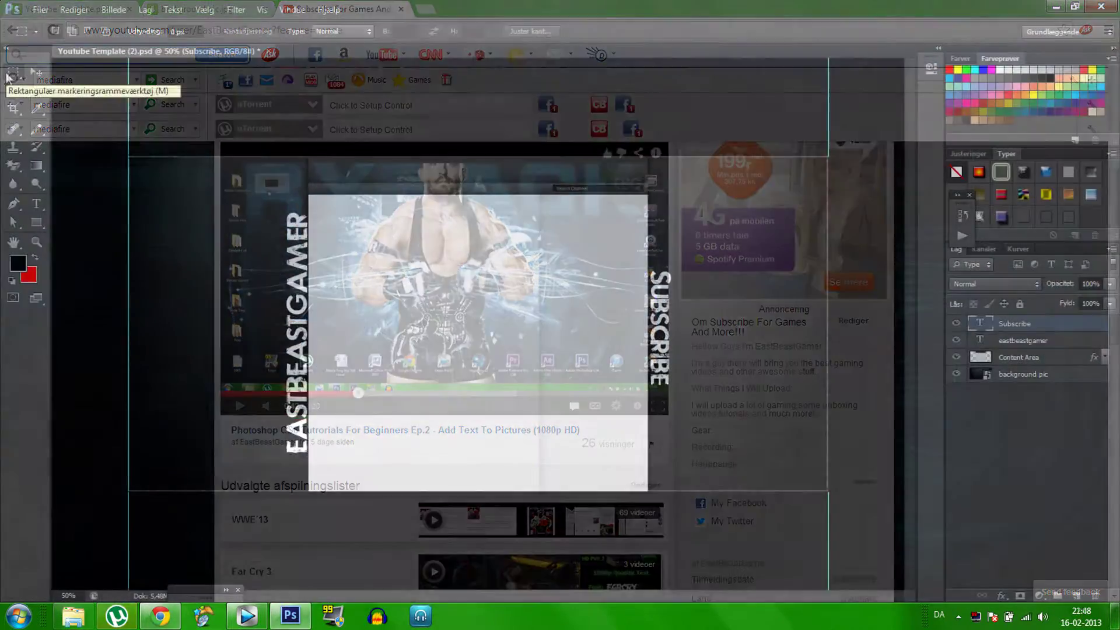